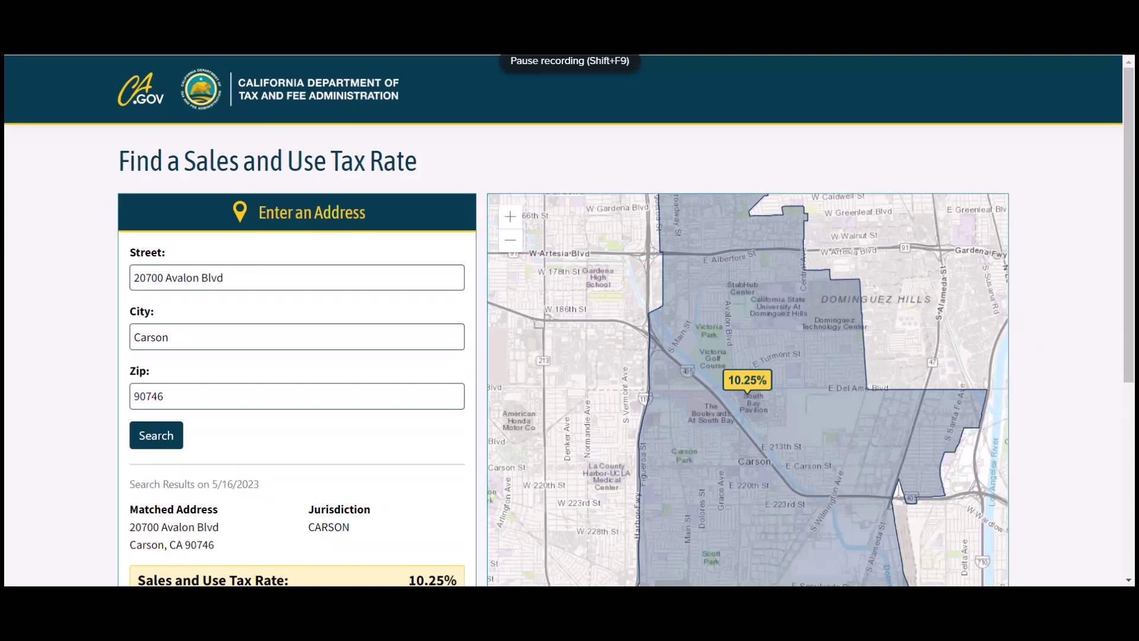
{"action": "scroll", "coordinate": [489, 354], "scroll_direction": "down", "scroll_amount": 1}
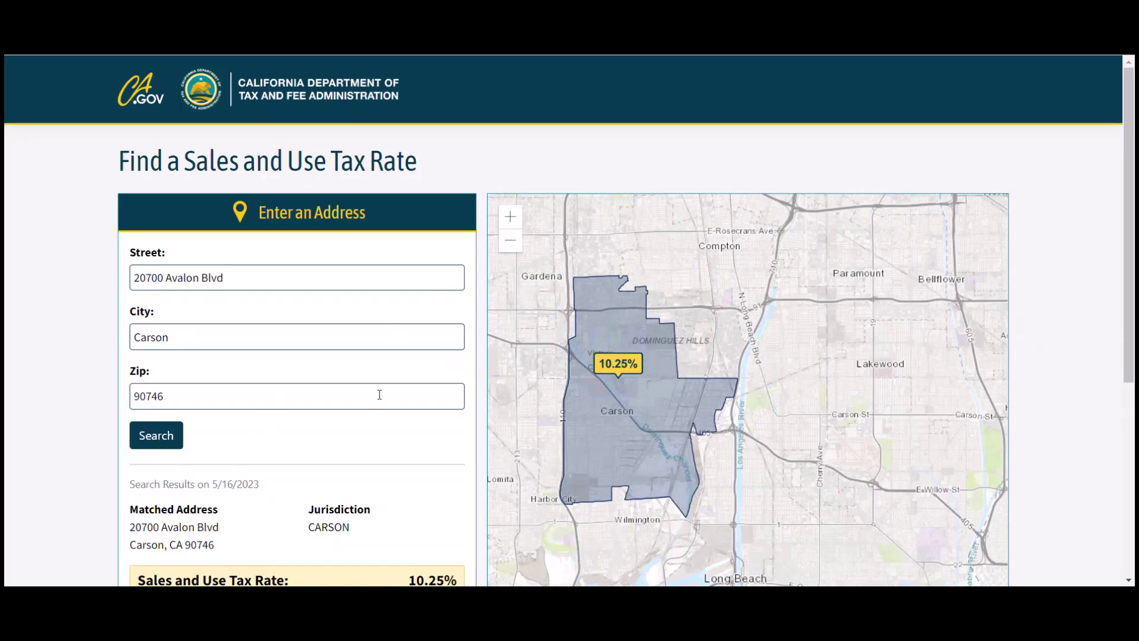
{"action": "scroll", "coordinate": [307, 428], "scroll_direction": "down", "scroll_amount": 3}
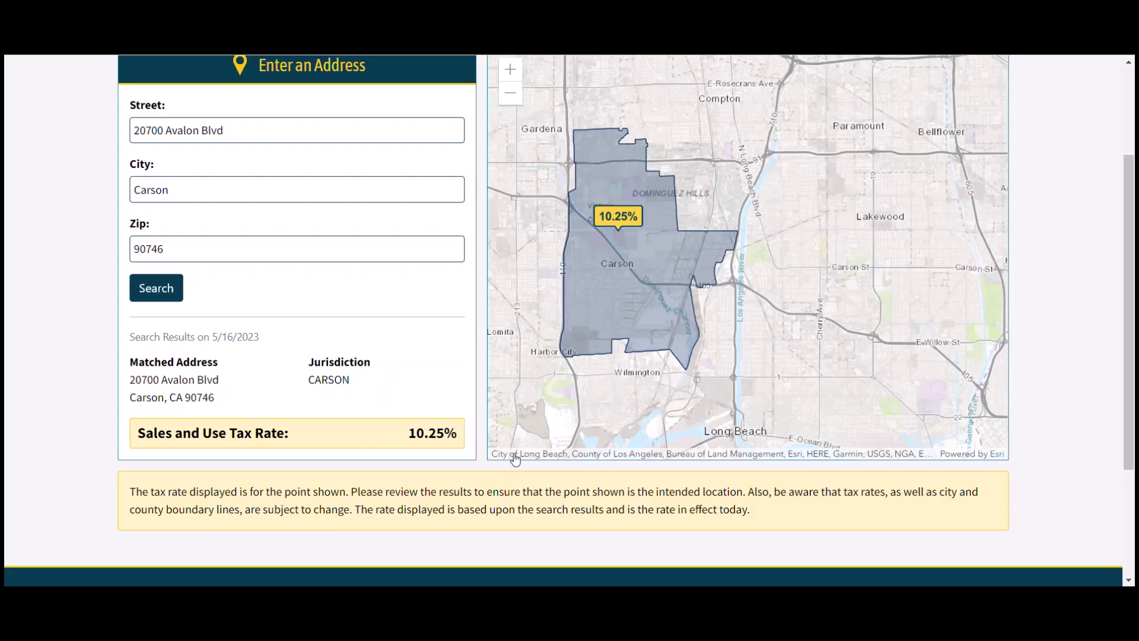
{"action": "scroll", "coordinate": [408, 420], "scroll_direction": "up", "scroll_amount": 3}
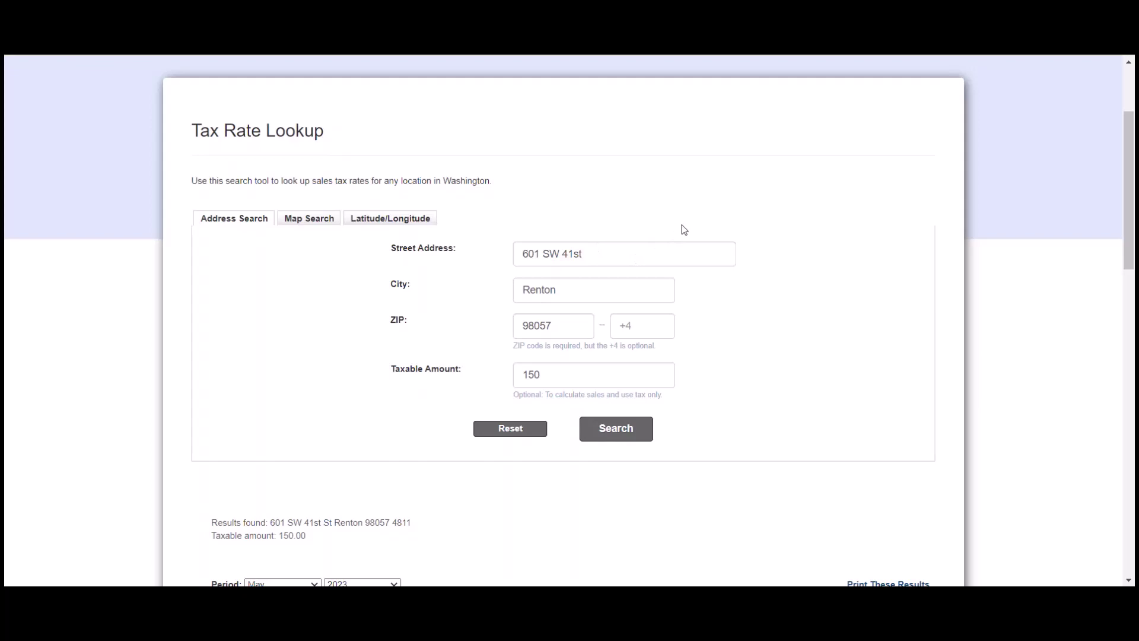
Confirm the taxable amount of 150 for the Renton, 98057 address lookup.
{"action": "left_click", "coordinate": [570, 370]}
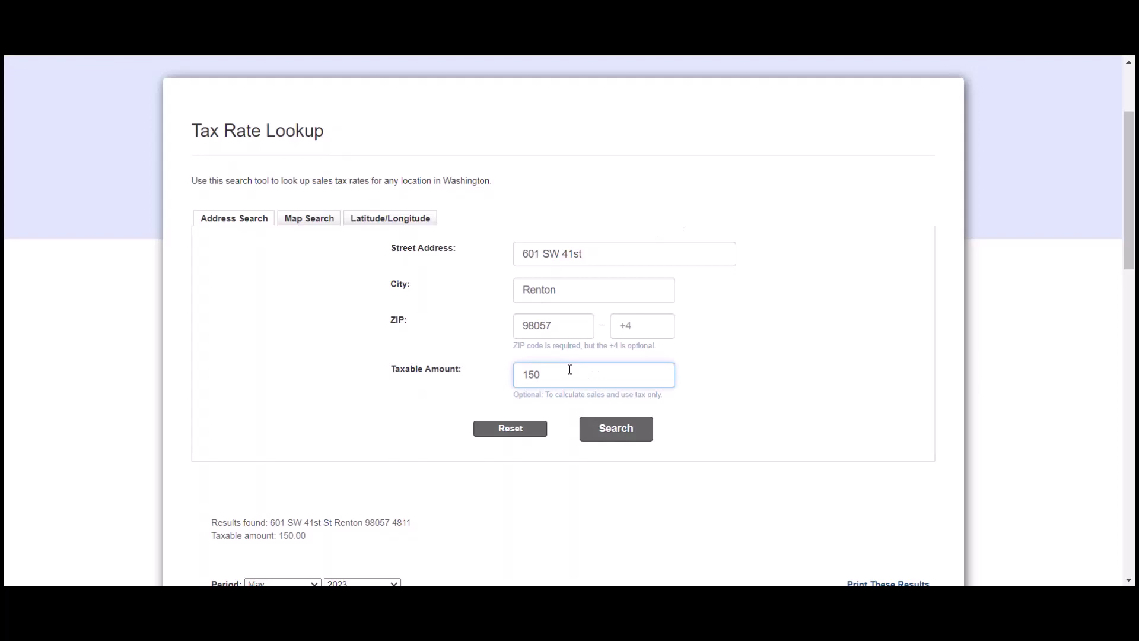
Run the Renton lookup, browse the rate tabs, and show Retail Sales/Use: .101 rate, $165.15 due.
{"action": "left_click", "coordinate": [617, 429]}
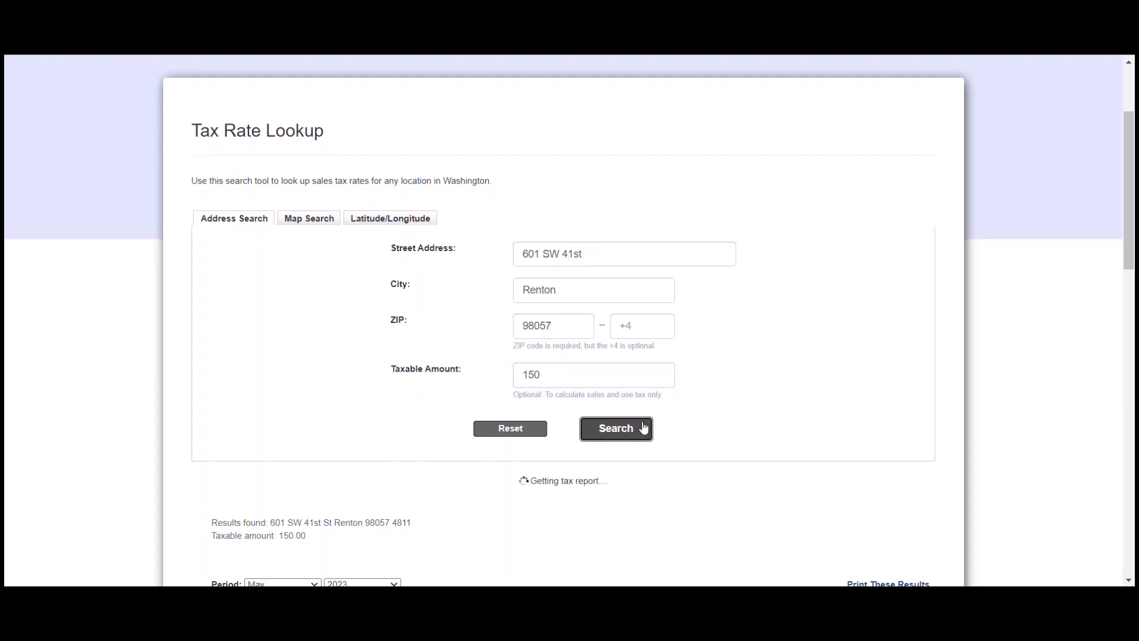
{"action": "scroll", "coordinate": [738, 326], "scroll_direction": "down", "scroll_amount": 7}
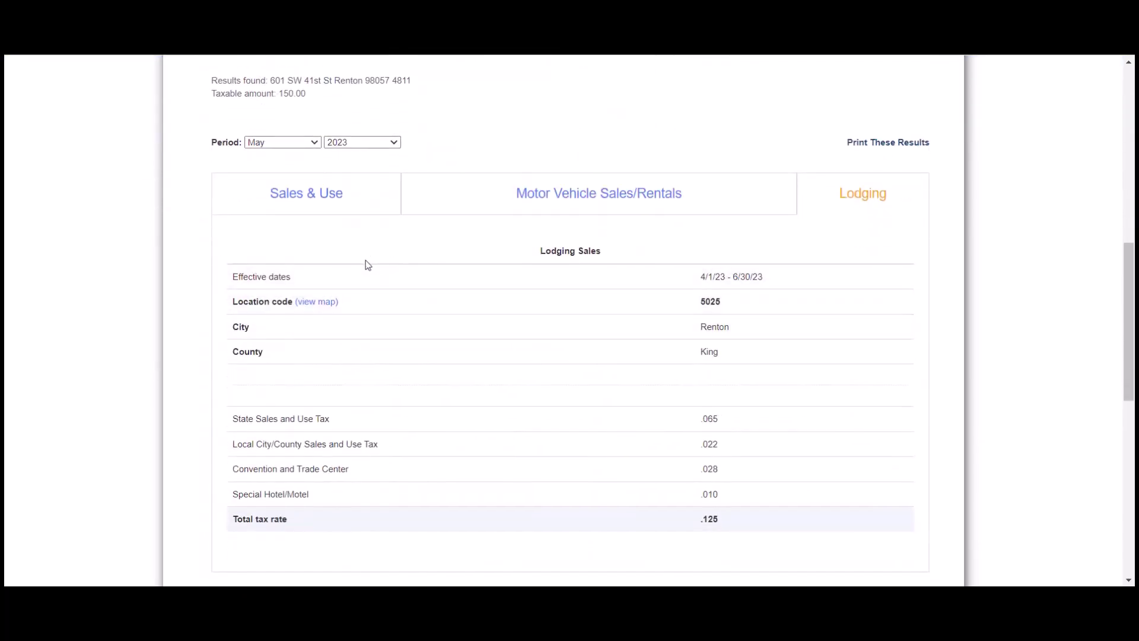
{"action": "left_click", "coordinate": [328, 193]}
{"action": "left_click", "coordinate": [600, 194]}
{"action": "left_click", "coordinate": [843, 195]}
{"action": "left_click", "coordinate": [308, 195]}
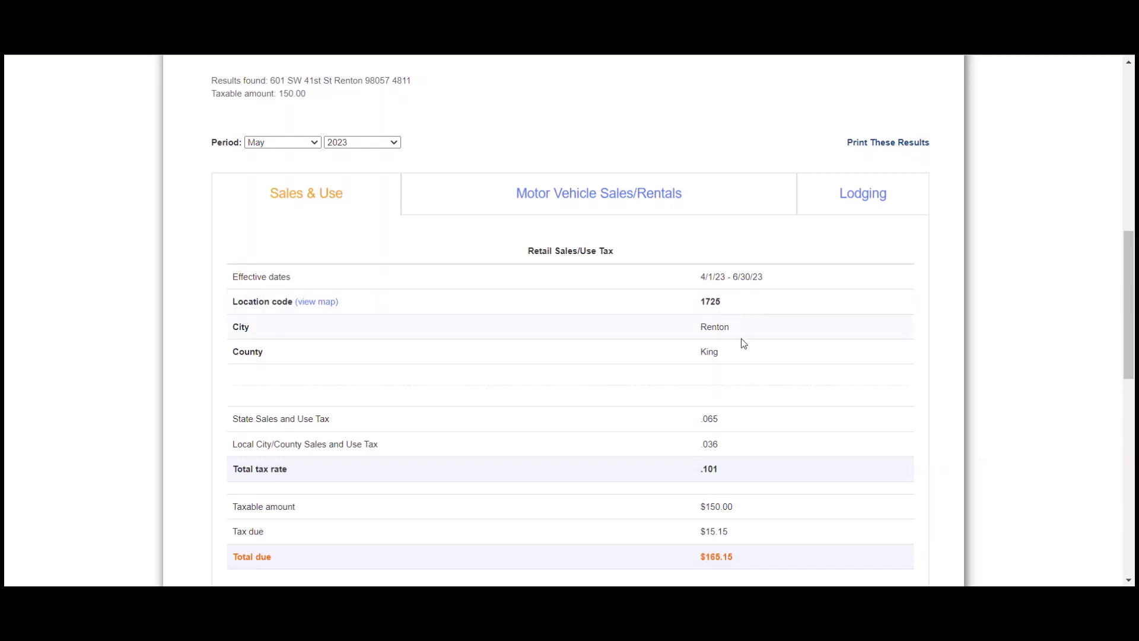
{"action": "scroll", "coordinate": [735, 356], "scroll_direction": "down", "scroll_amount": 3}
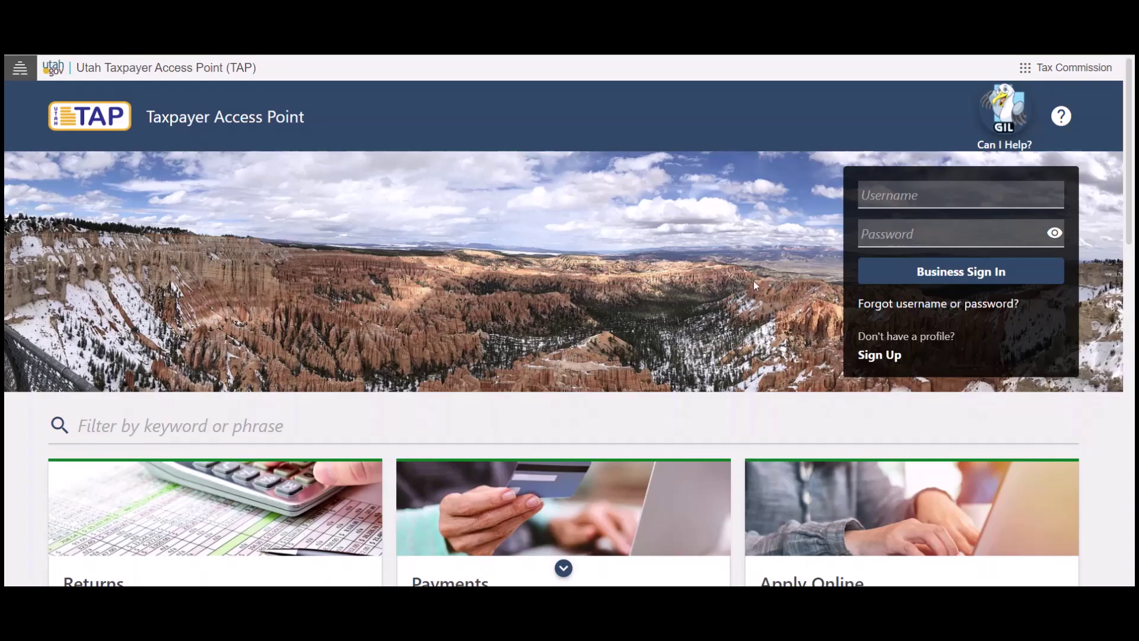
Follow the Tools card's 'Lookup sales tax rates' link to the Sales Tax Rate Lookup page.
{"action": "scroll", "coordinate": [760, 264], "scroll_direction": "down", "scroll_amount": 10}
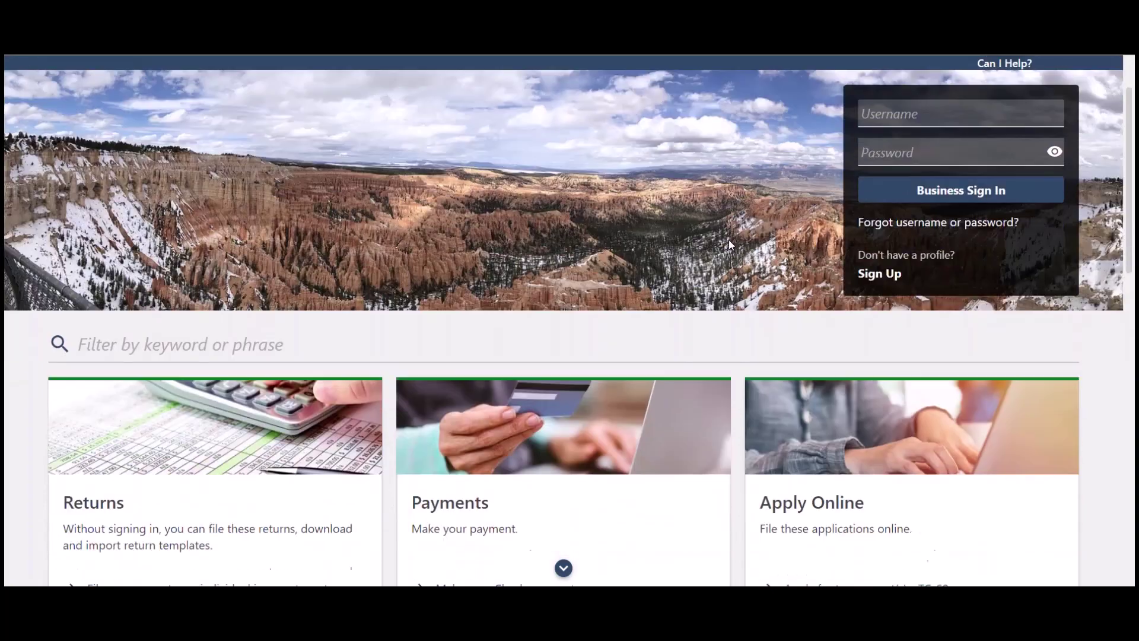
{"action": "scroll", "coordinate": [718, 291], "scroll_direction": "down", "scroll_amount": 2}
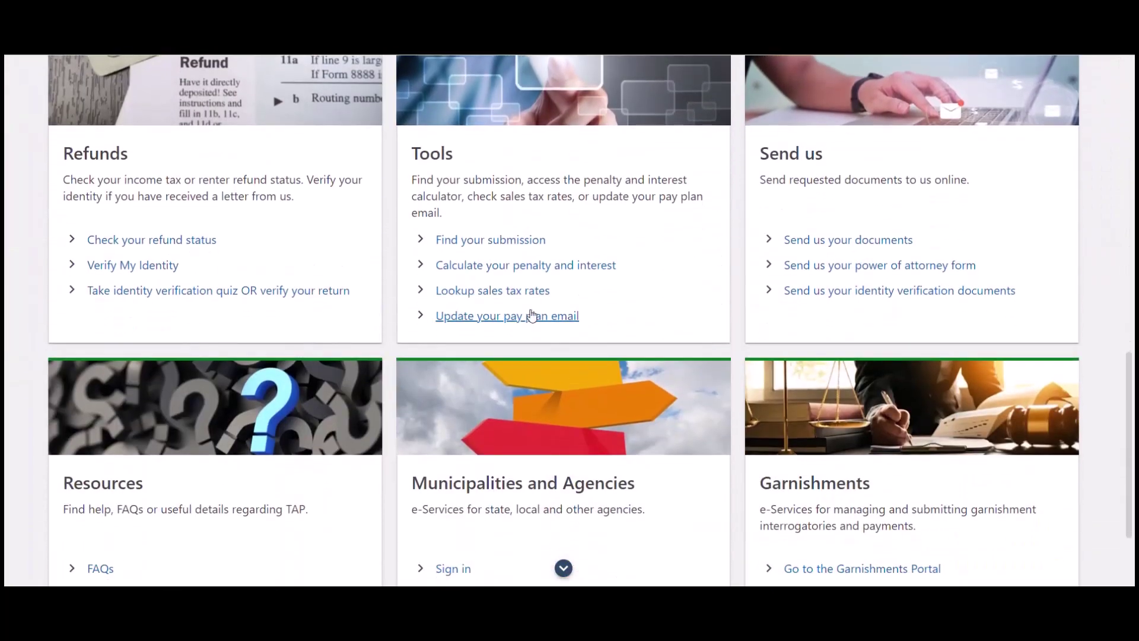
{"action": "left_click", "coordinate": [501, 290]}
{"action": "left_click", "coordinate": [501, 290]}
{"action": "scroll", "coordinate": [370, 260], "scroll_direction": "down", "scroll_amount": 6}
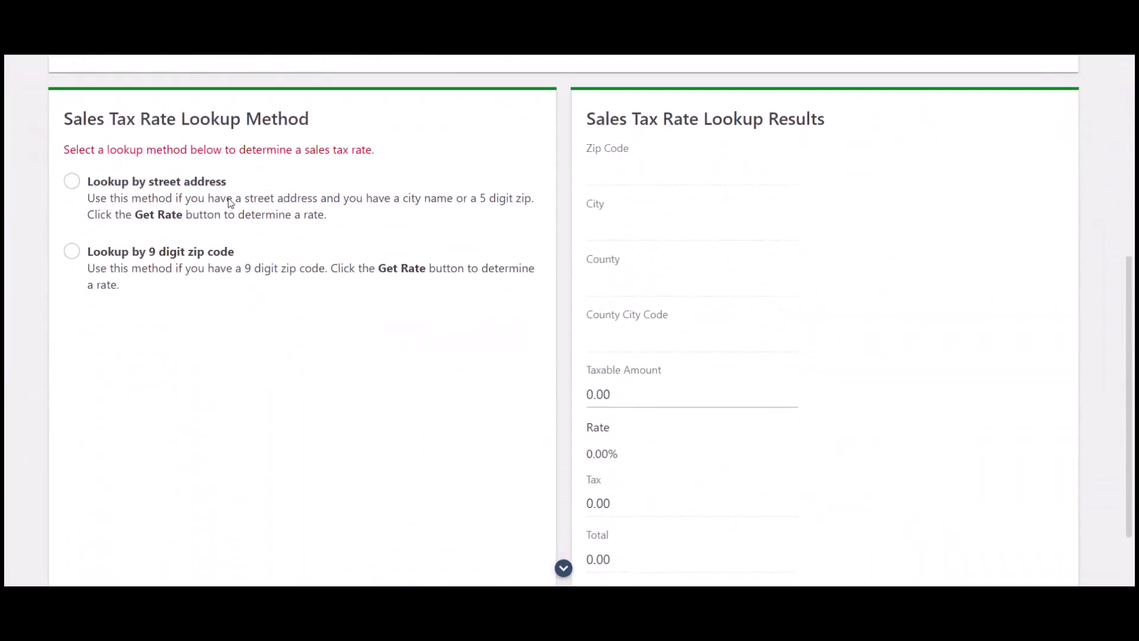
Look up the rate by street address for 25 Main St, Clearfield 84015, getting 7.25%.
{"action": "left_click", "coordinate": [71, 181]}
{"action": "scroll", "coordinate": [178, 249], "scroll_direction": "down", "scroll_amount": 2}
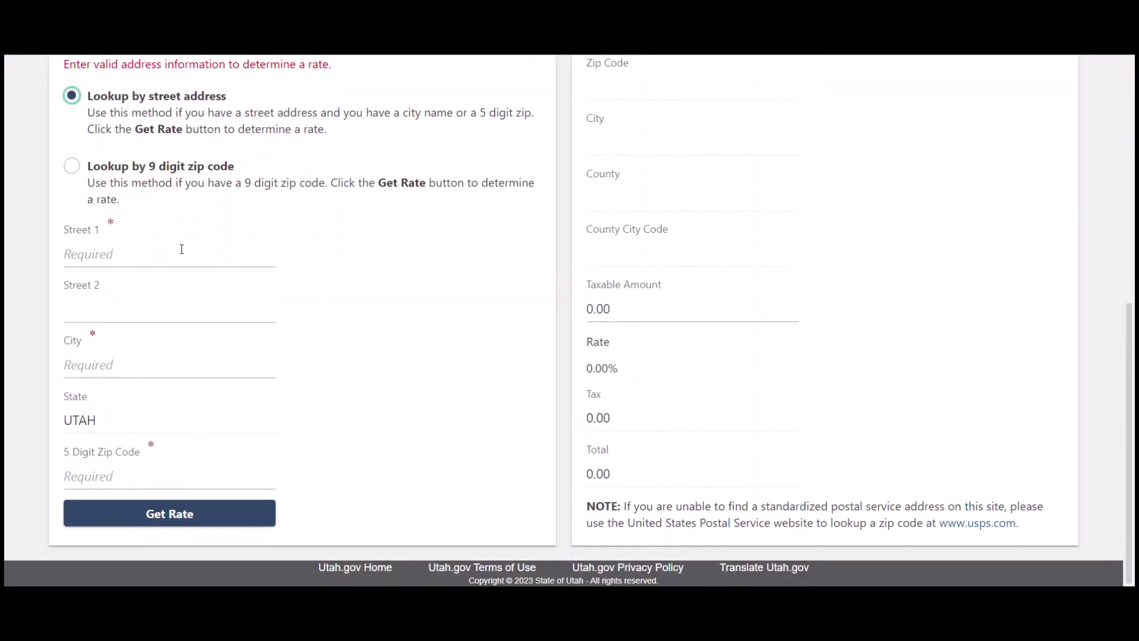
{"action": "left_click", "coordinate": [180, 255]}
{"action": "type", "text": "25 Ma"}
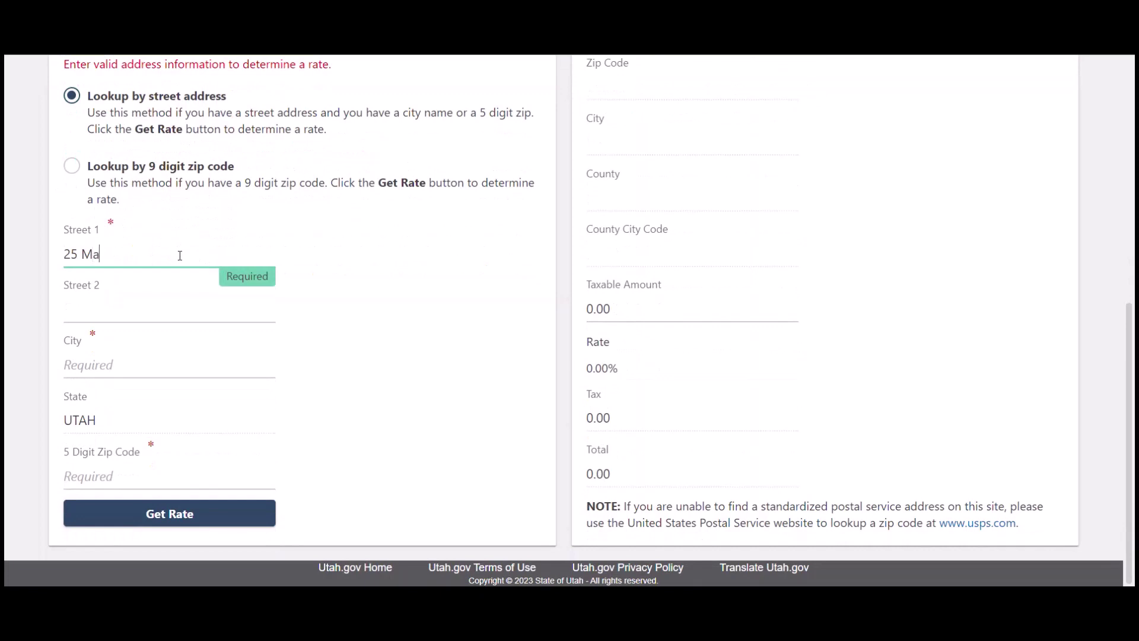
{"action": "type", "text": "in St"}
{"action": "key", "text": "Tab"}
{"action": "key", "text": "Tab"}
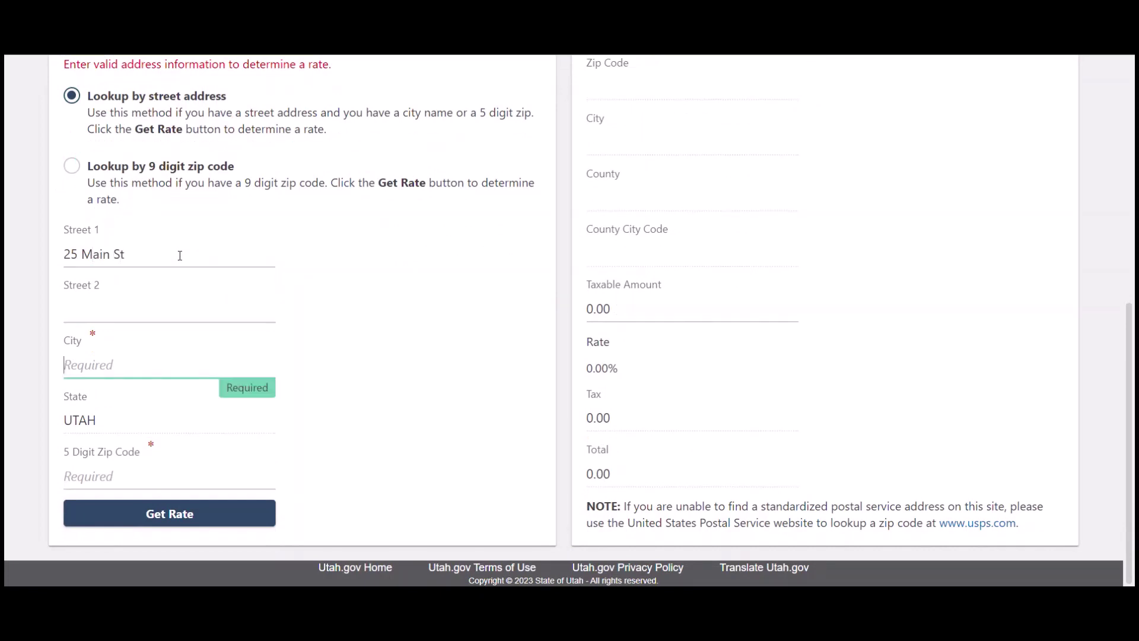
{"action": "type", "text": "Clearfield"}
{"action": "key", "text": "Tab"}
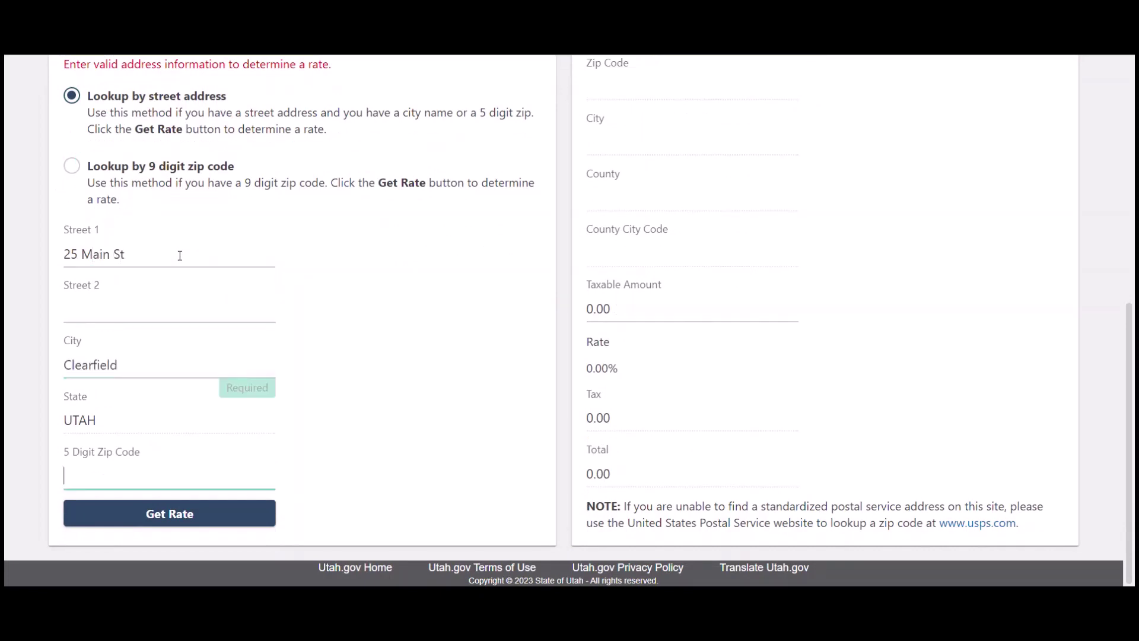
{"action": "type", "text": "84015"}
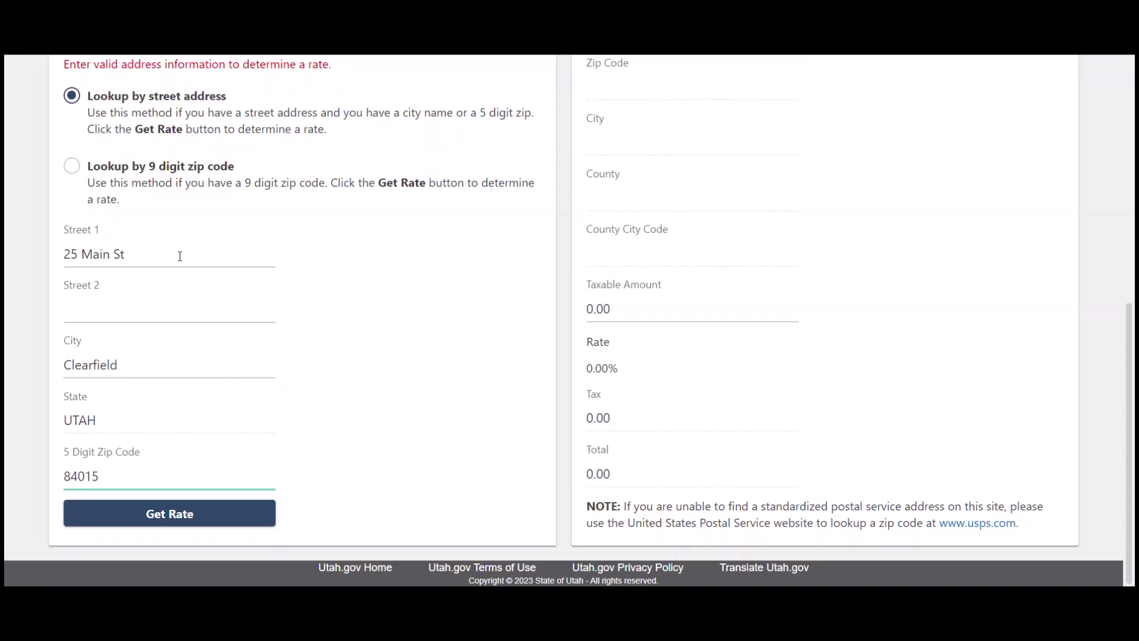
{"action": "left_click", "coordinate": [233, 522]}
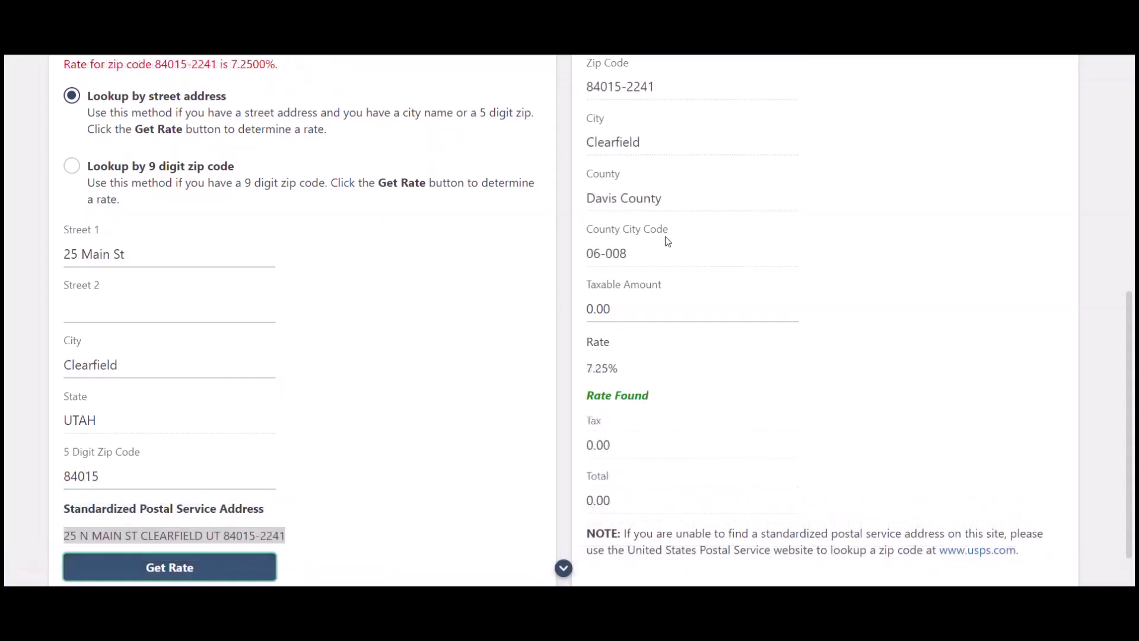
{"action": "left_click", "coordinate": [394, 379]}
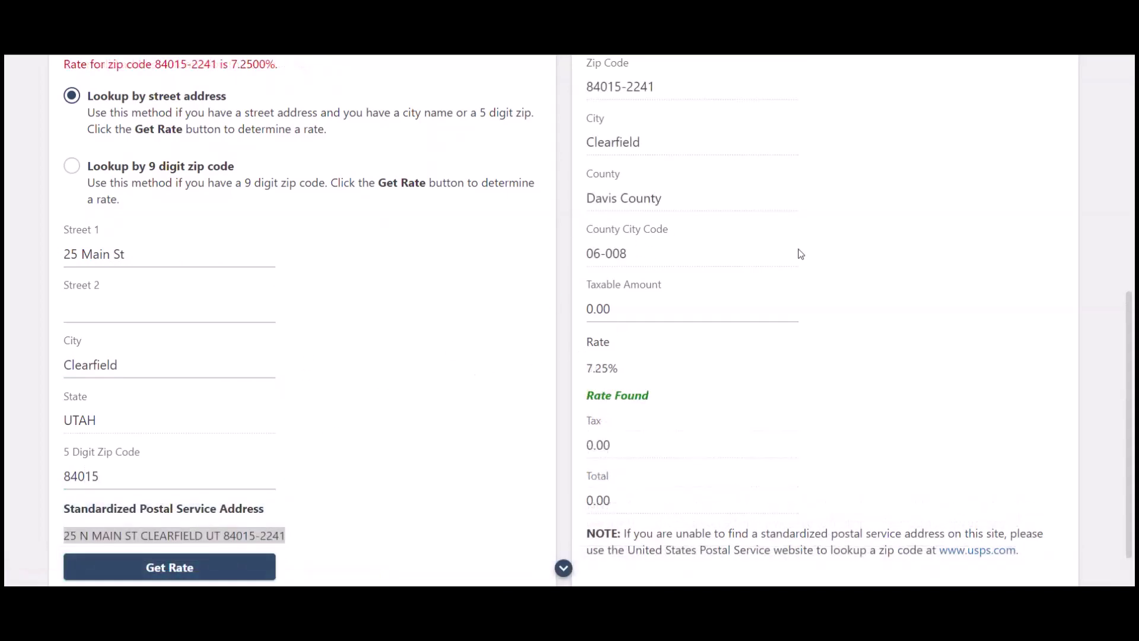
{"action": "scroll", "coordinate": [801, 254], "scroll_direction": "up", "scroll_amount": 1}
{"action": "left_click_drag", "start_coordinate": [587, 161], "coordinate": [675, 160]}
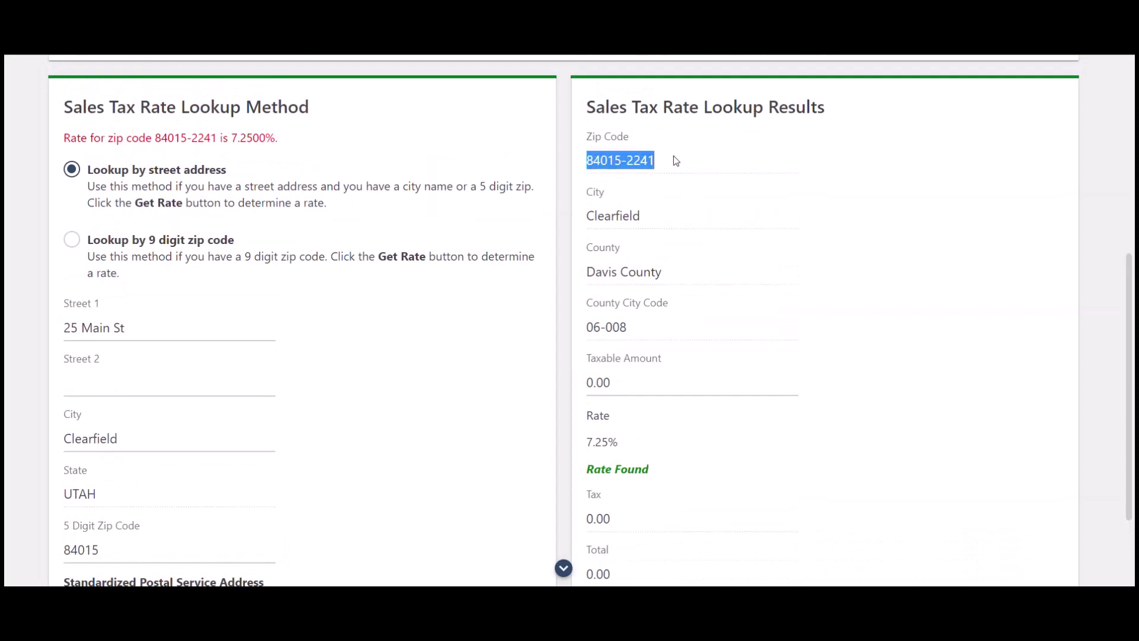
{"action": "left_click", "coordinate": [703, 165]}
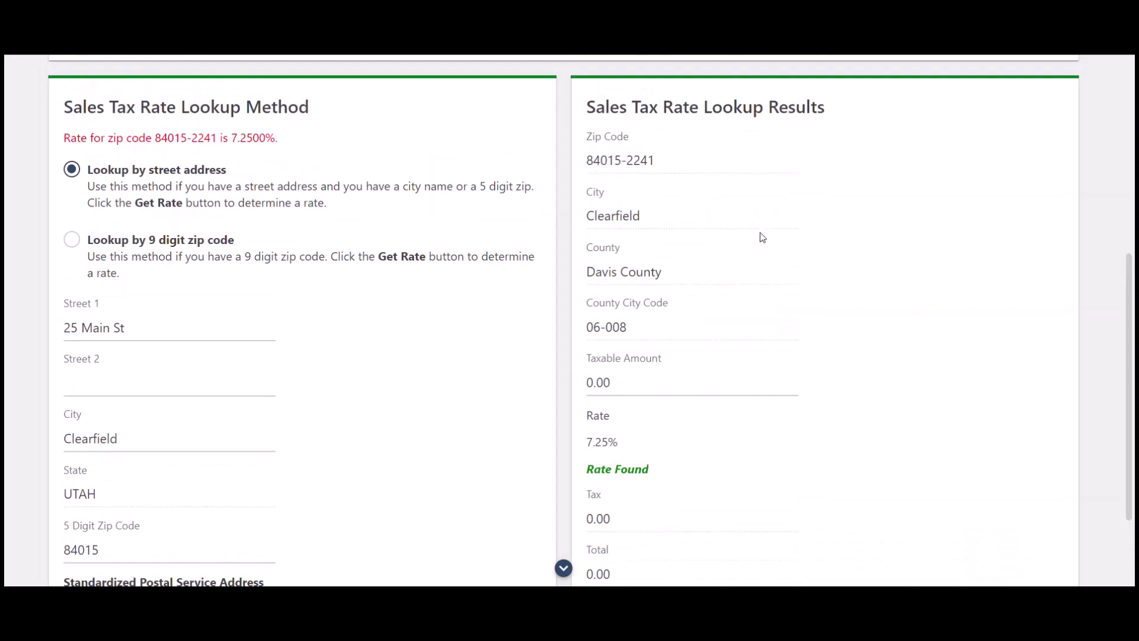
{"action": "left_click_drag", "start_coordinate": [589, 273], "coordinate": [704, 270]}
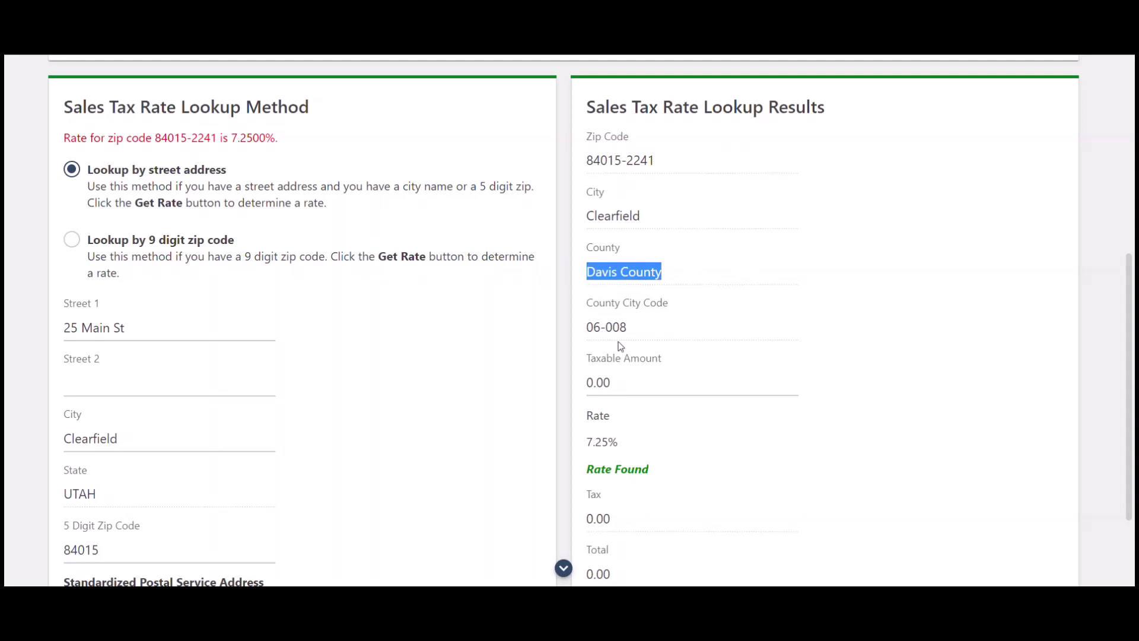
{"action": "left_click_drag", "start_coordinate": [592, 328], "coordinate": [666, 320]}
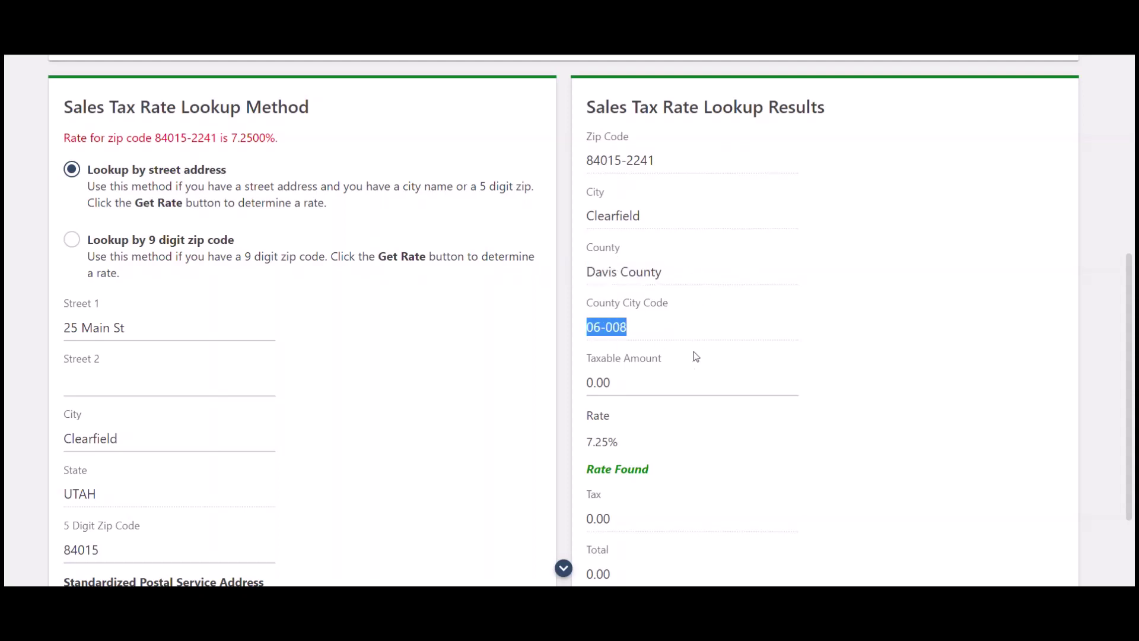
{"action": "scroll", "coordinate": [708, 370], "scroll_direction": "down", "scroll_amount": 2}
{"action": "scroll", "coordinate": [667, 300], "scroll_direction": "up", "scroll_amount": 1}
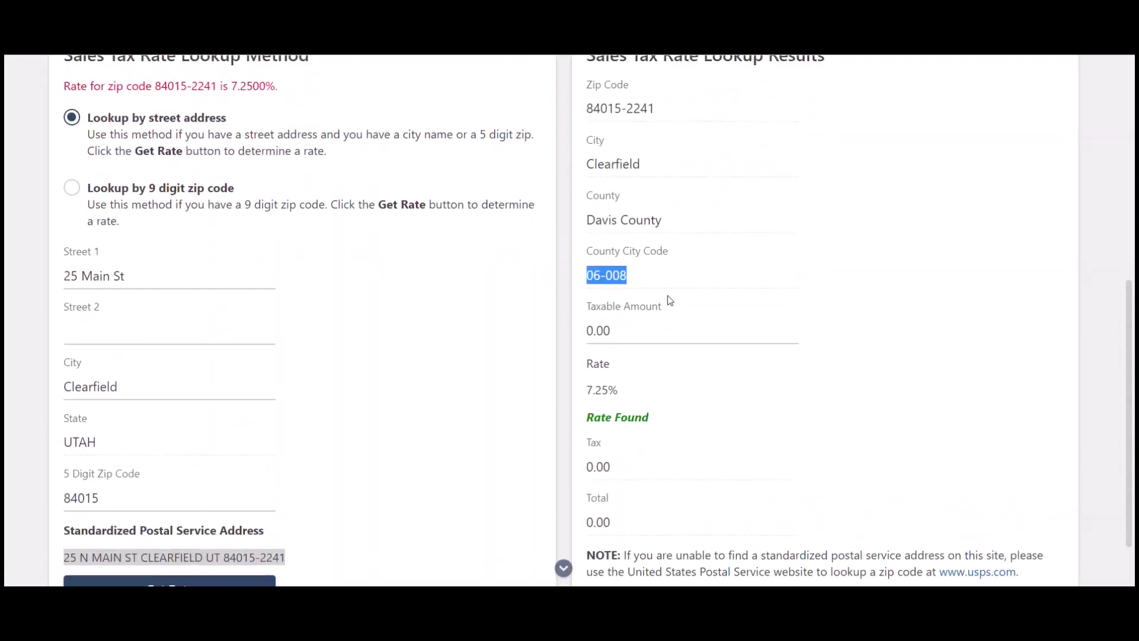
Enter a 65 taxable amount to get 4.71 tax and a 69.71 total, highlighting the 7.25% rate.
{"action": "left_click", "coordinate": [639, 335]}
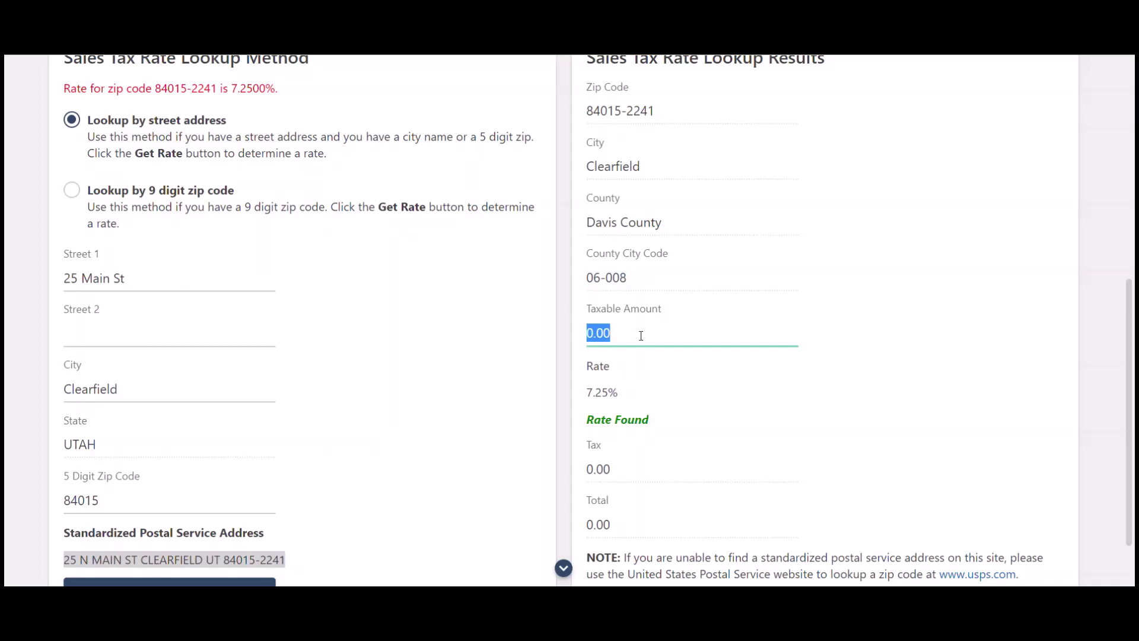
{"action": "type", "text": "65"}
{"action": "key", "text": "Tab"}
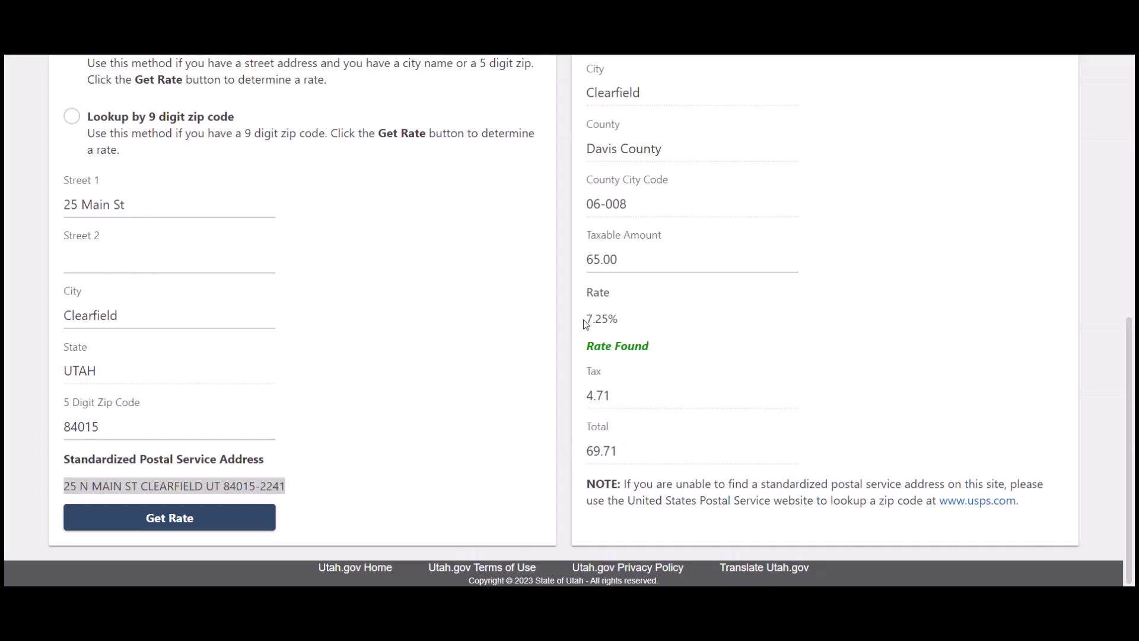
{"action": "left_click_drag", "start_coordinate": [587, 324], "coordinate": [632, 323]}
{"action": "left_click", "coordinate": [683, 333]}
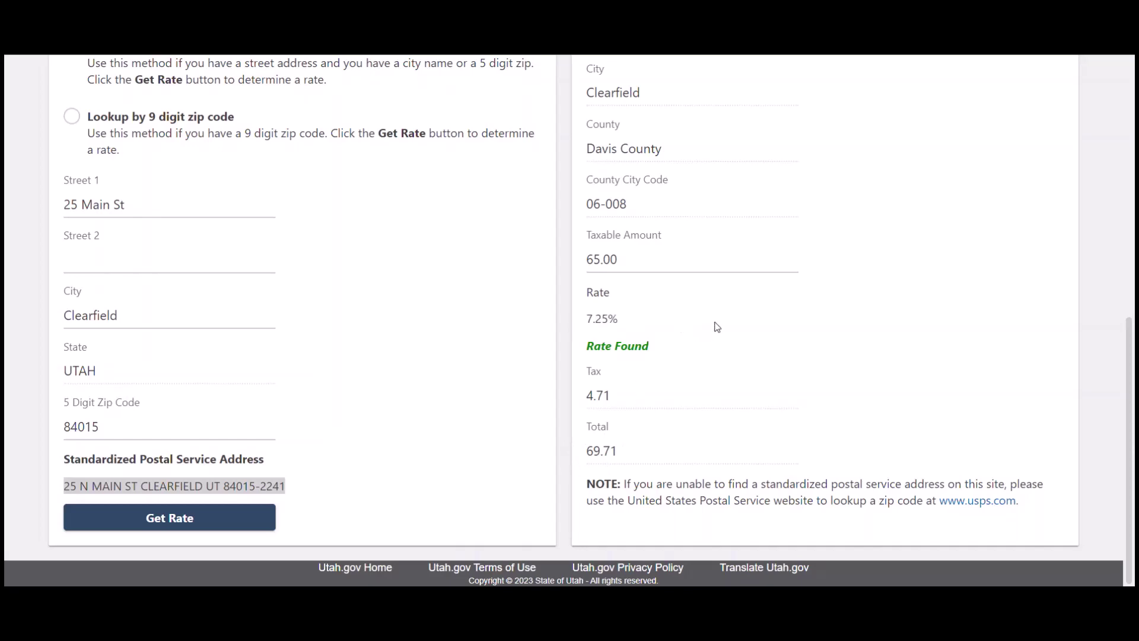